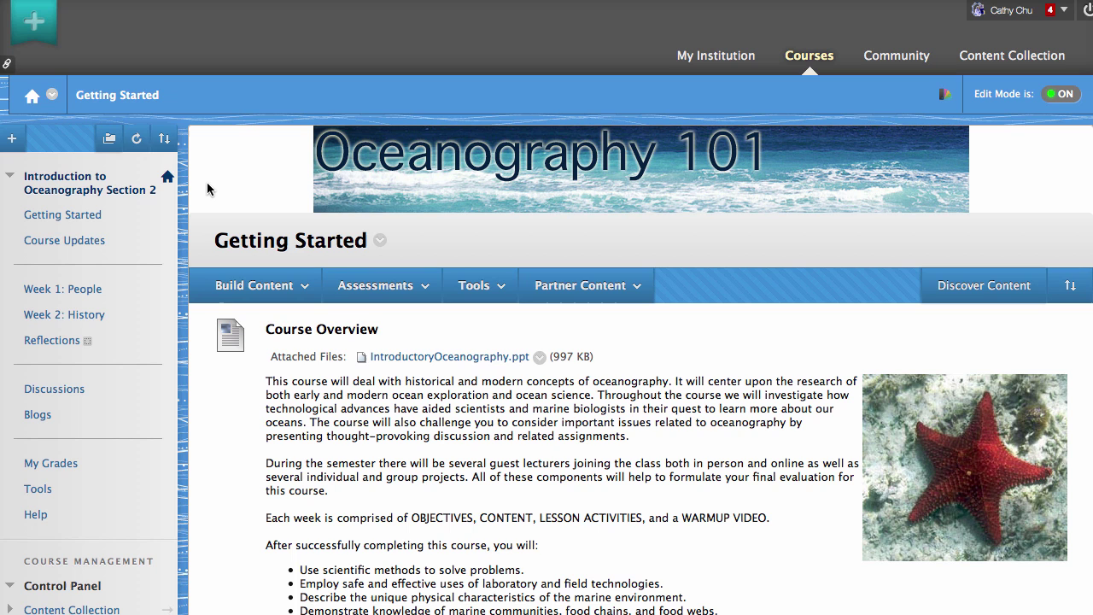
Step: Scroll down and expand Course Tools in the Oceanography course Control Panel
scroll(207, 186, "down", 1)
scroll(207, 185, "down", 4)
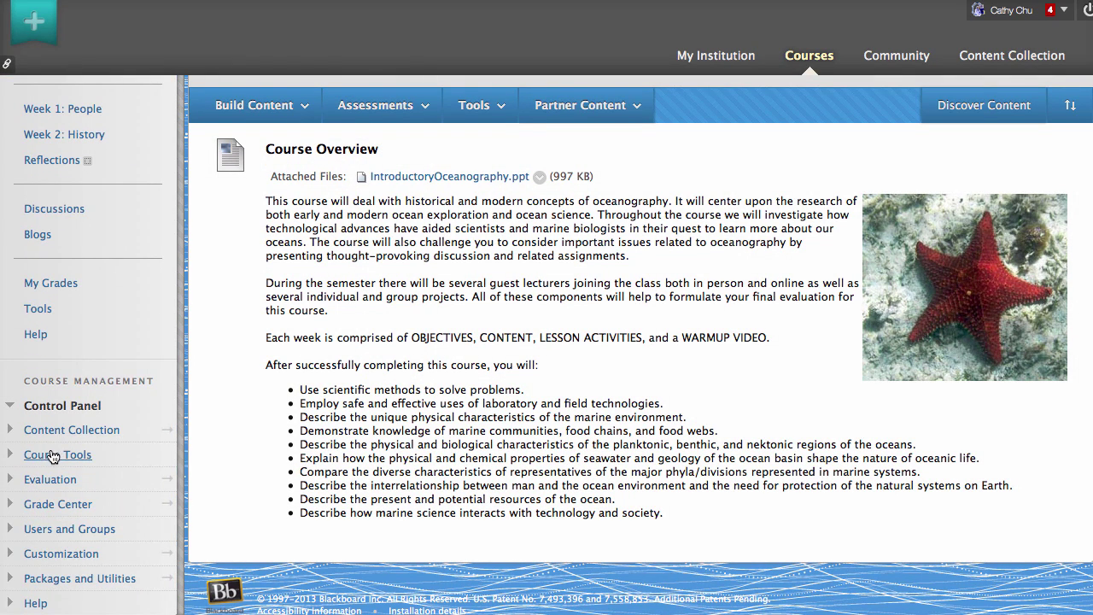
left_click(53, 455)
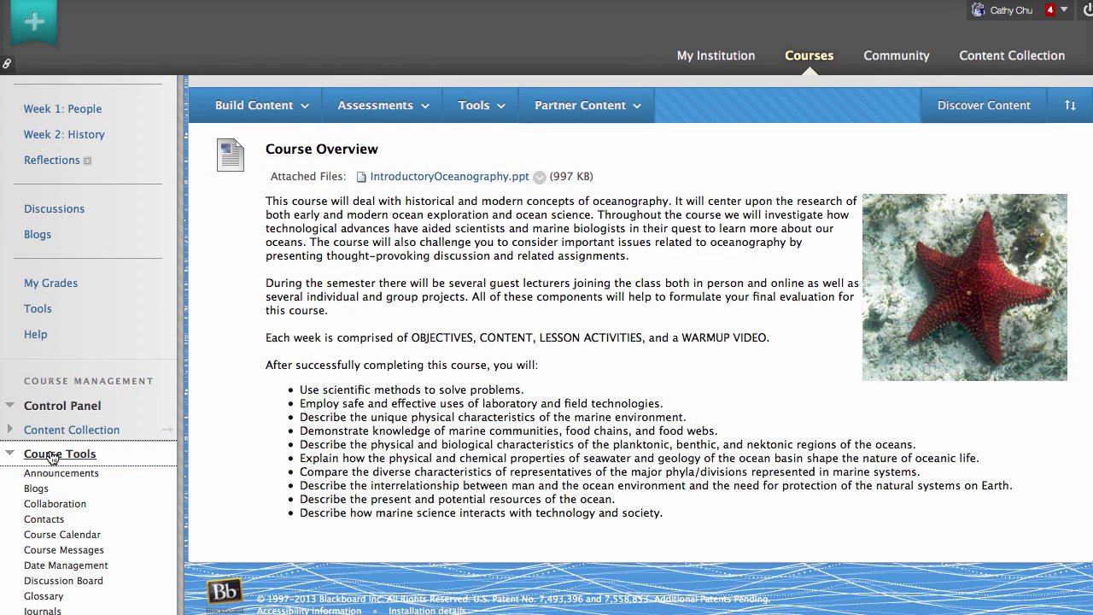
left_click(49, 565)
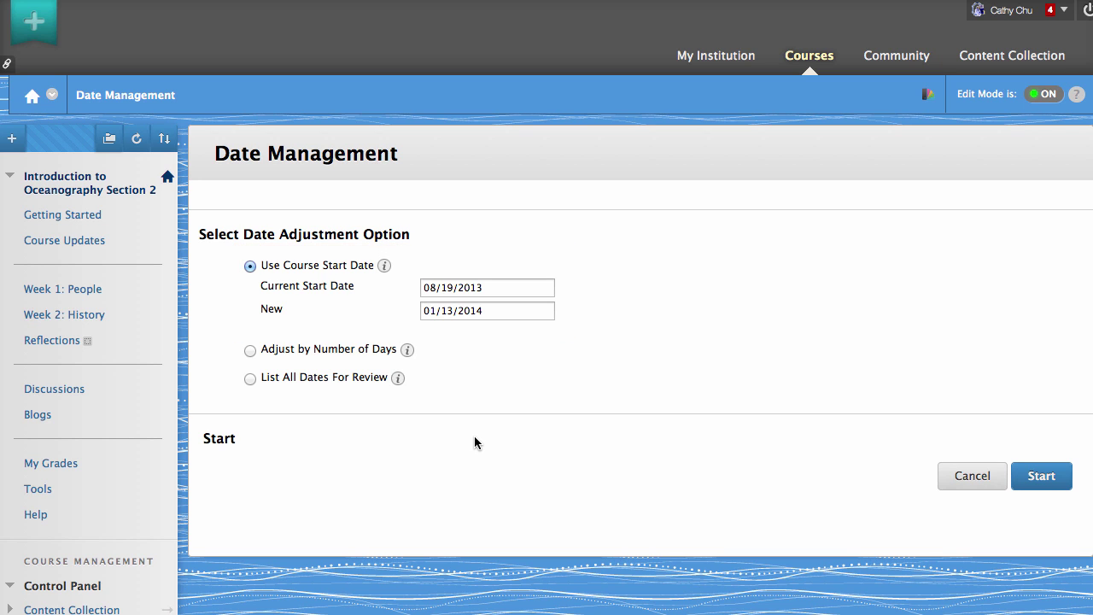
Step: Apply the new course start date and continue to the Date Management Review list
left_click(1031, 475)
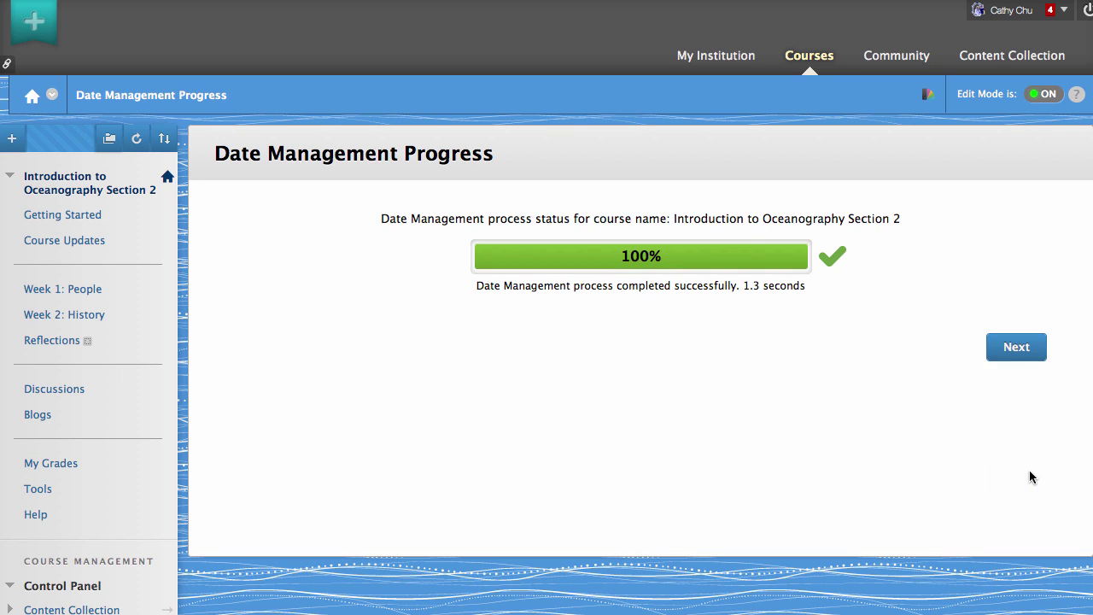
left_click(1019, 350)
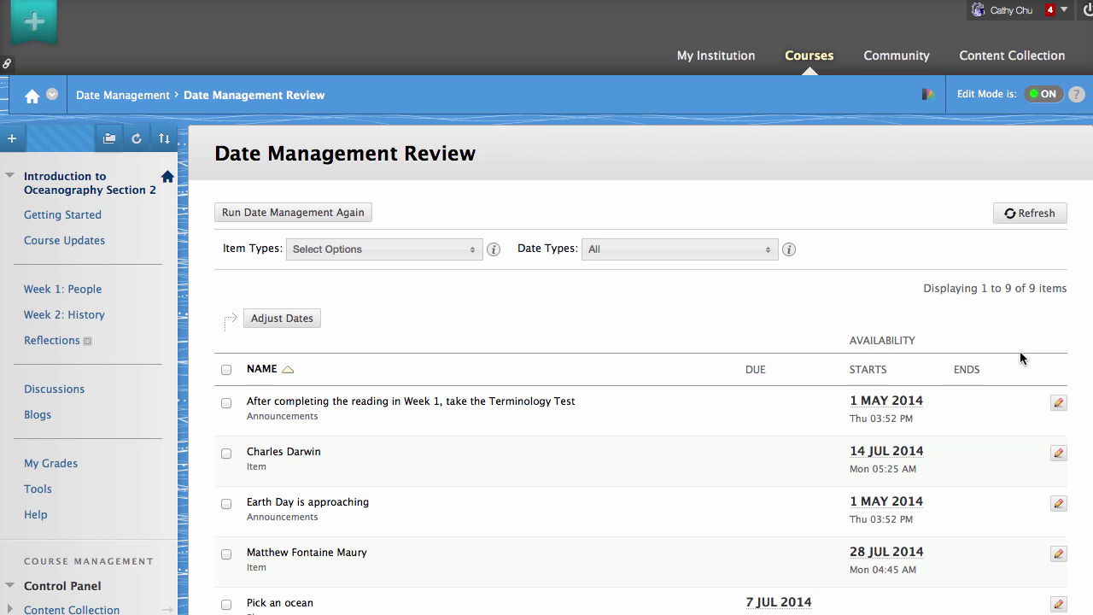